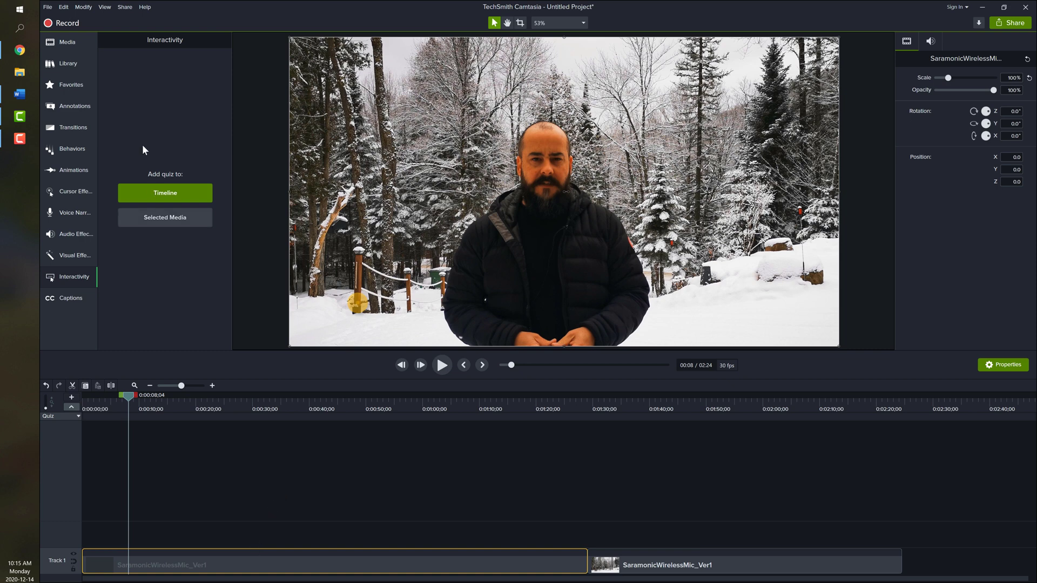
Step: Add a quiz to the timeline at 0:01:22;09, near the end of the first clip
{"action": "left_click", "coordinate": [68, 43]}
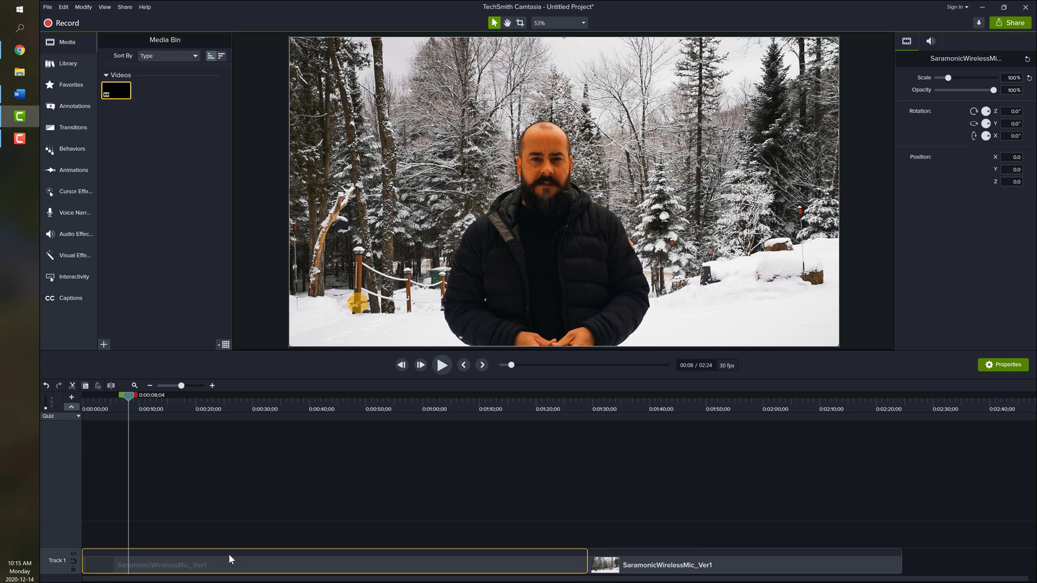
{"action": "left_click", "coordinate": [72, 276]}
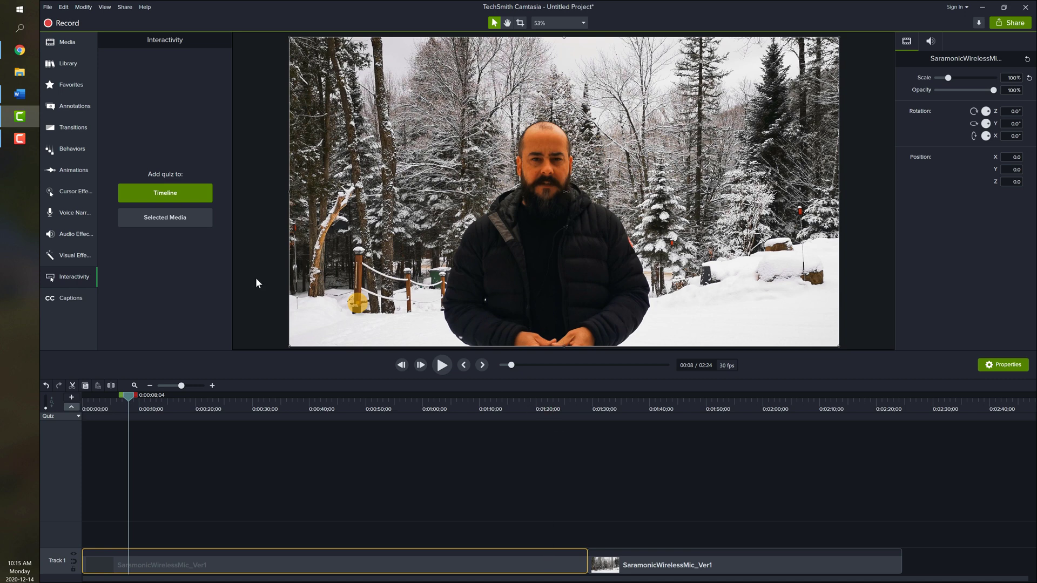
{"action": "left_click", "coordinate": [560, 397]}
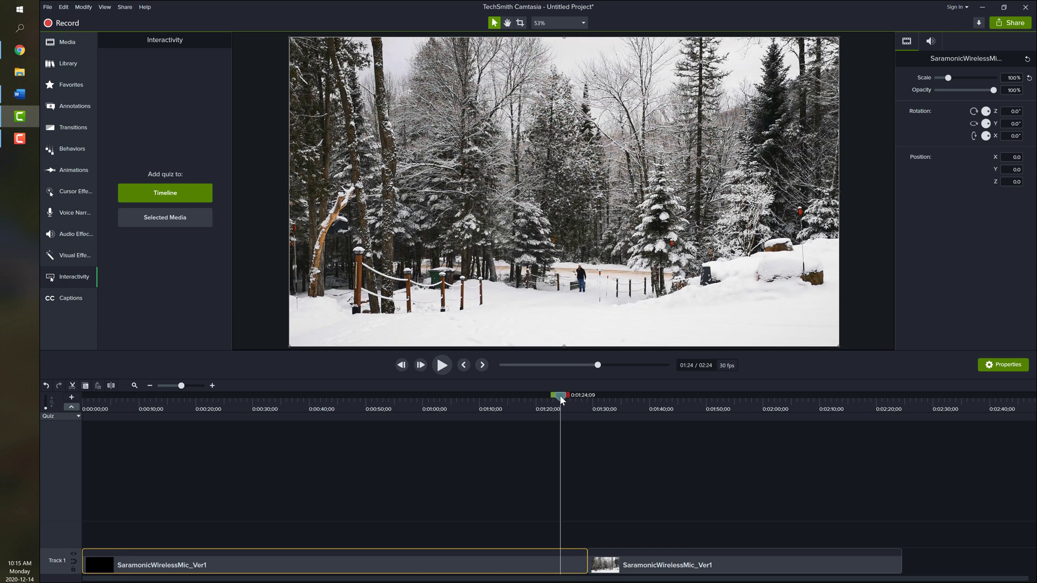
{"action": "left_click_drag", "start_coordinate": [560, 399], "coordinate": [549, 397]}
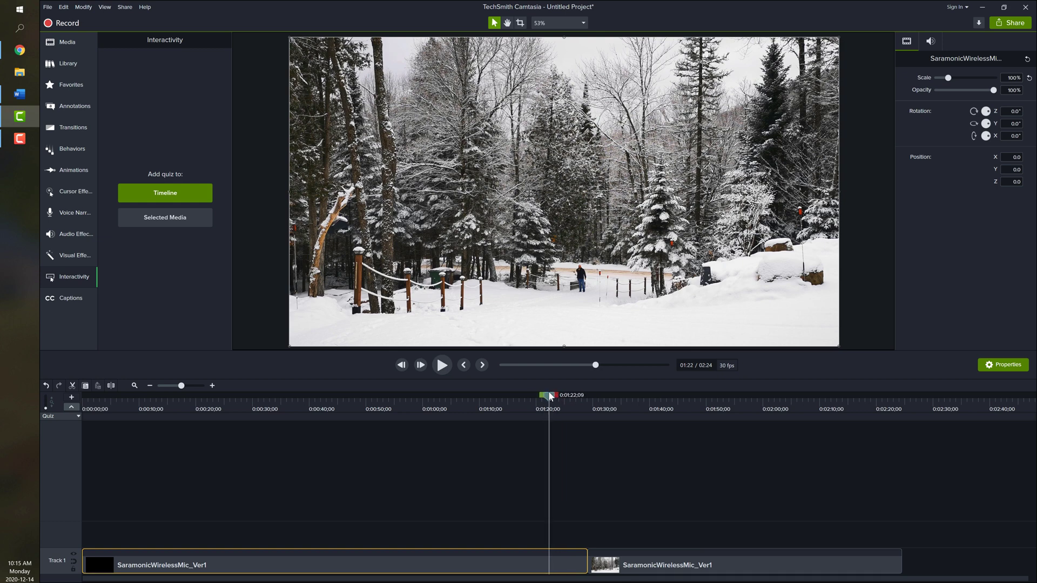
{"action": "left_click", "coordinate": [190, 197]}
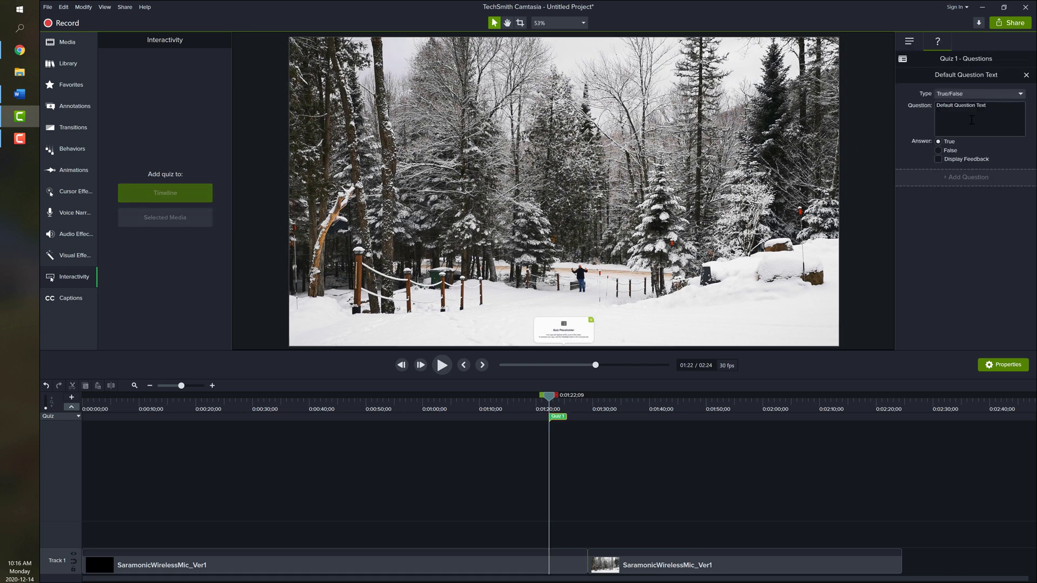
Step: Set the True/False question to "The maximum range for your Saramonic wireless mic system is 75 feet.", mark False as the answer, and enable Display Feedback
{"action": "left_click", "coordinate": [984, 104]}
{"action": "type", "text": "The maximum rage for your Saramonic wireless mic system is 75 feet."}
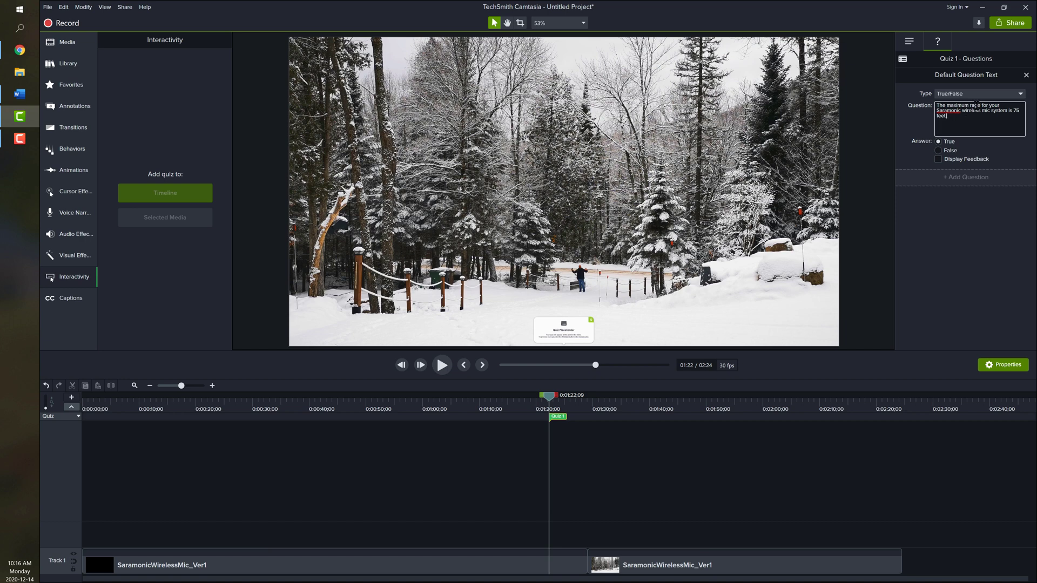
{"action": "left_click", "coordinate": [977, 106]}
{"action": "left_click", "coordinate": [938, 150]}
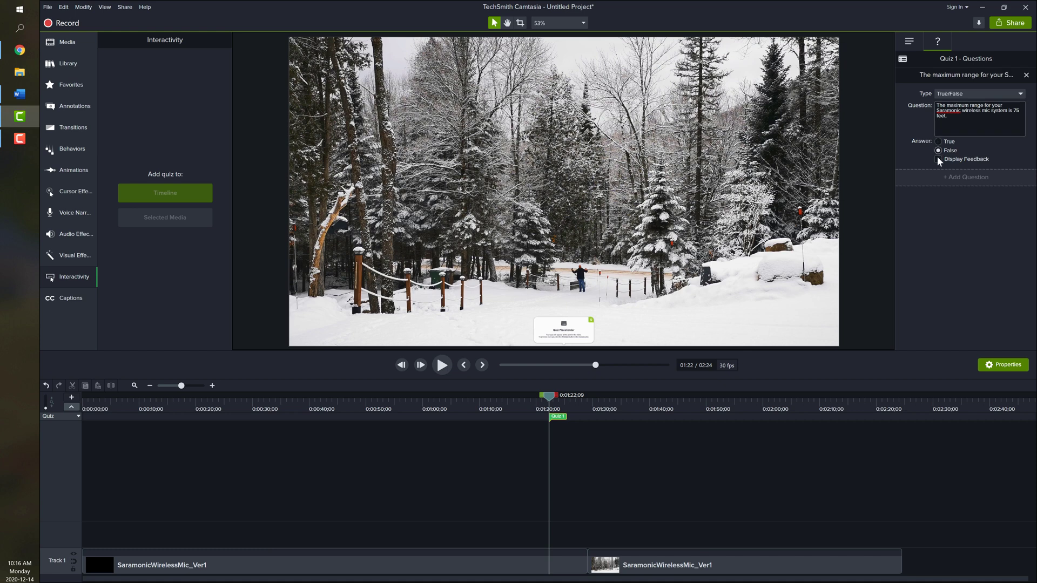
{"action": "left_click", "coordinate": [938, 159]}
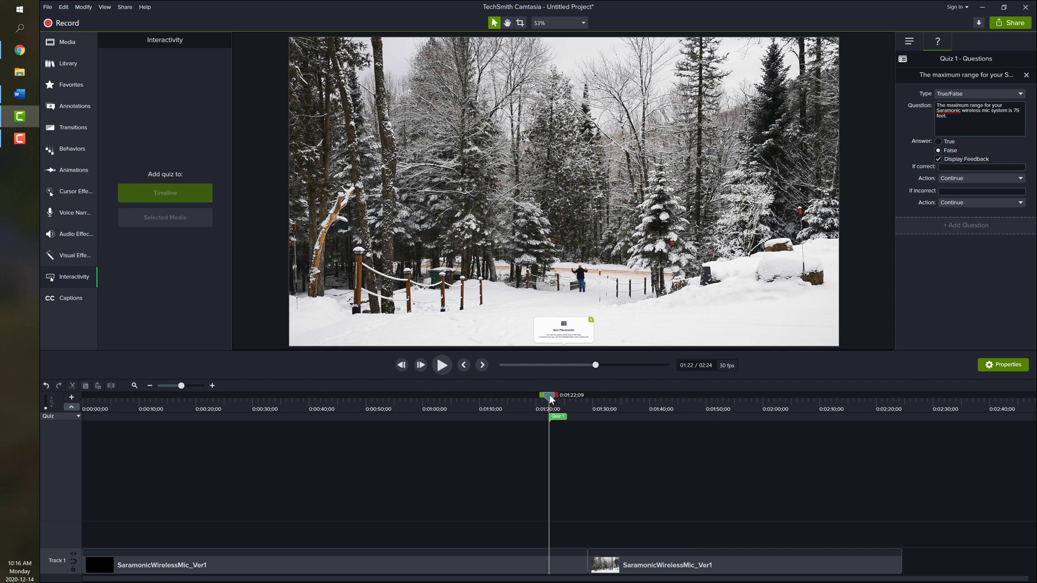
Step: Reposition the Quiz 1 marker earlier on the timeline, just after the 0:01:10 mark
{"action": "left_click", "coordinate": [511, 393]}
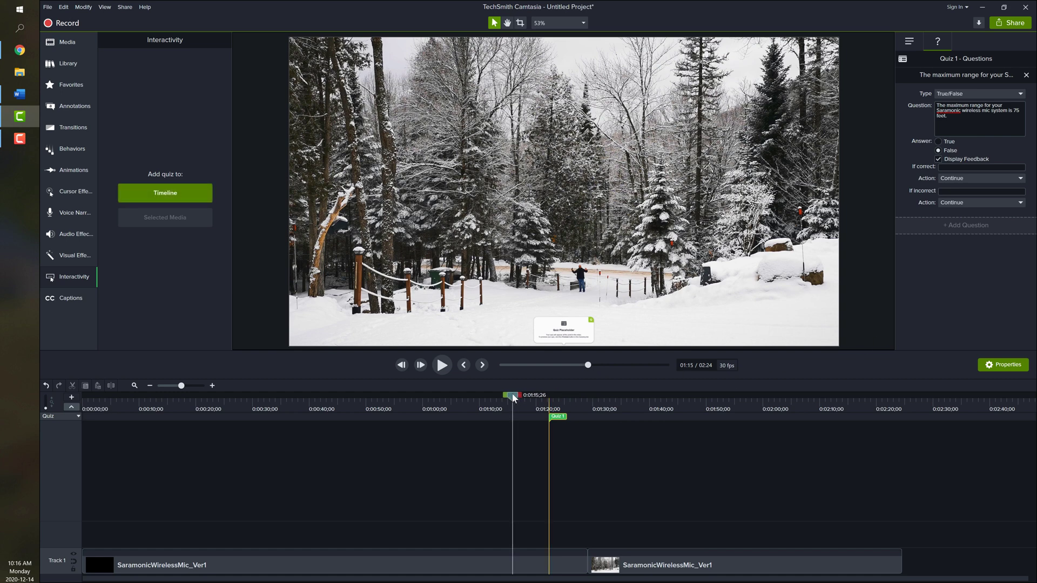
{"action": "left_click_drag", "start_coordinate": [512, 394], "coordinate": [549, 399]}
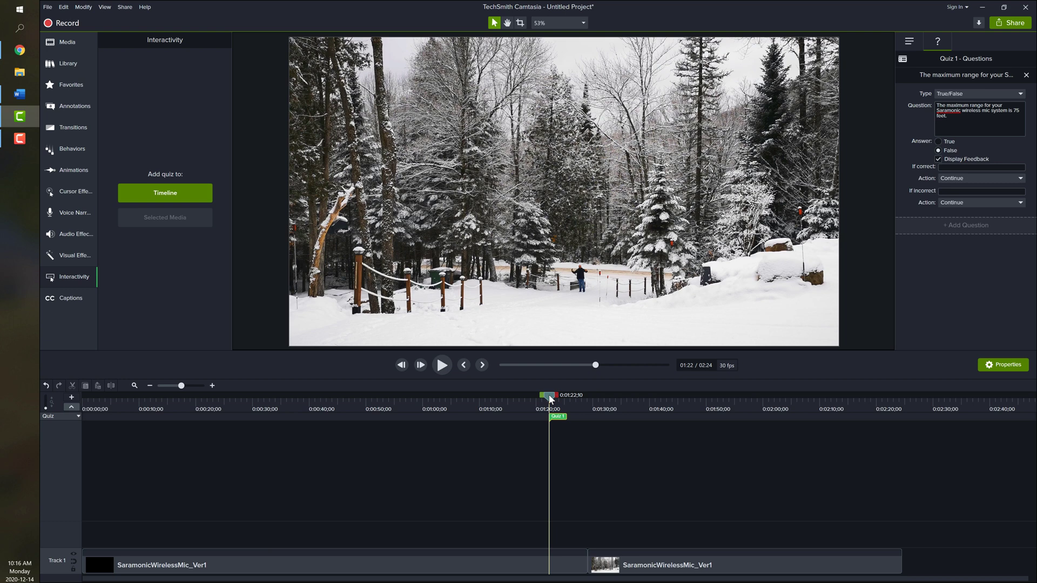
{"action": "mouse_move", "coordinate": [551, 399]}
{"action": "left_mouse_down"}
{"action": "mouse_move", "coordinate": [548, 417]}
{"action": "mouse_move", "coordinate": [441, 415]}
{"action": "left_mouse_up"}
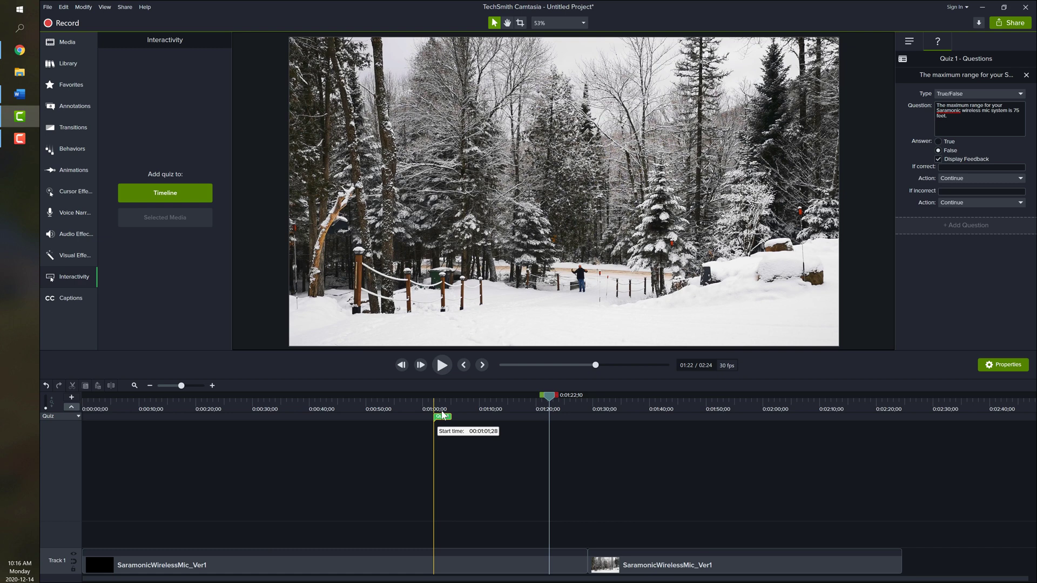
{"action": "left_click_drag", "start_coordinate": [442, 415], "coordinate": [462, 422]}
{"action": "left_click", "coordinate": [414, 395]}
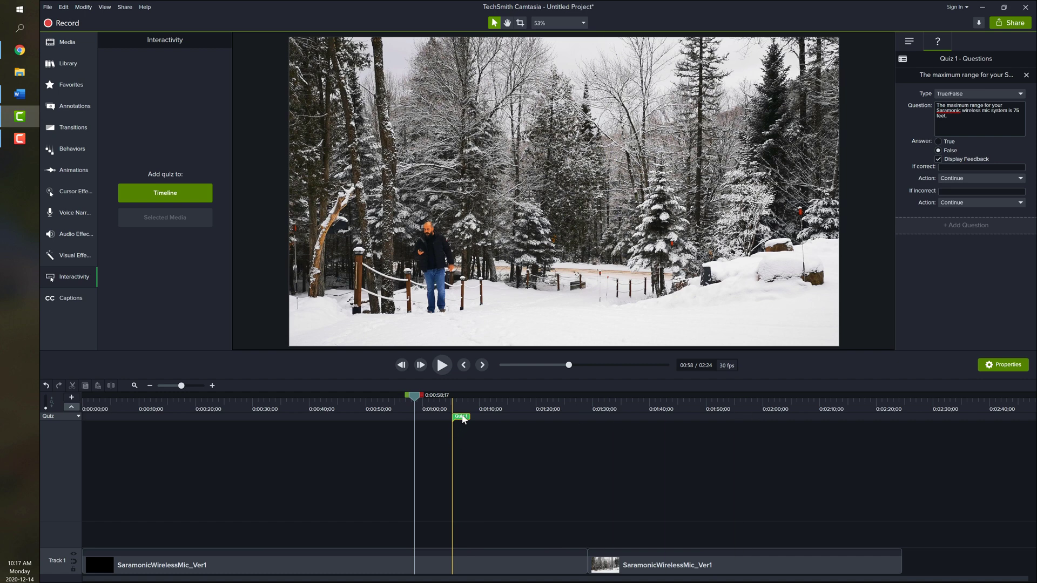
{"action": "mouse_move", "coordinate": [463, 420]}
{"action": "left_mouse_down"}
{"action": "mouse_move", "coordinate": [509, 421]}
{"action": "mouse_move", "coordinate": [415, 423]}
{"action": "mouse_move", "coordinate": [504, 424]}
{"action": "left_mouse_up"}
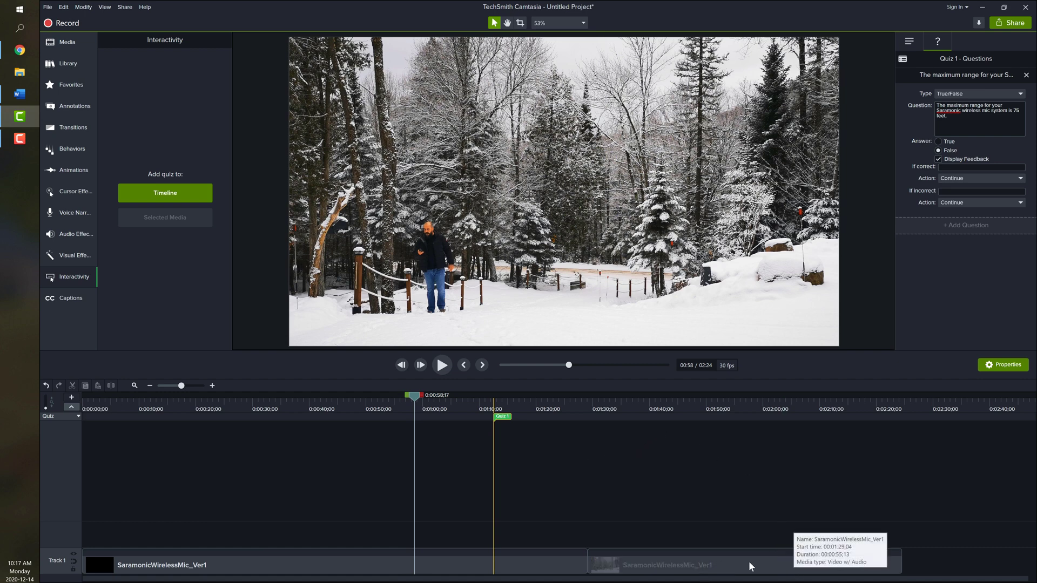
Step: Add a quiz to the second SaramonicWirelessMic_Ver1 clip at its start, 0:01:29;04
{"action": "left_click", "coordinate": [883, 570]}
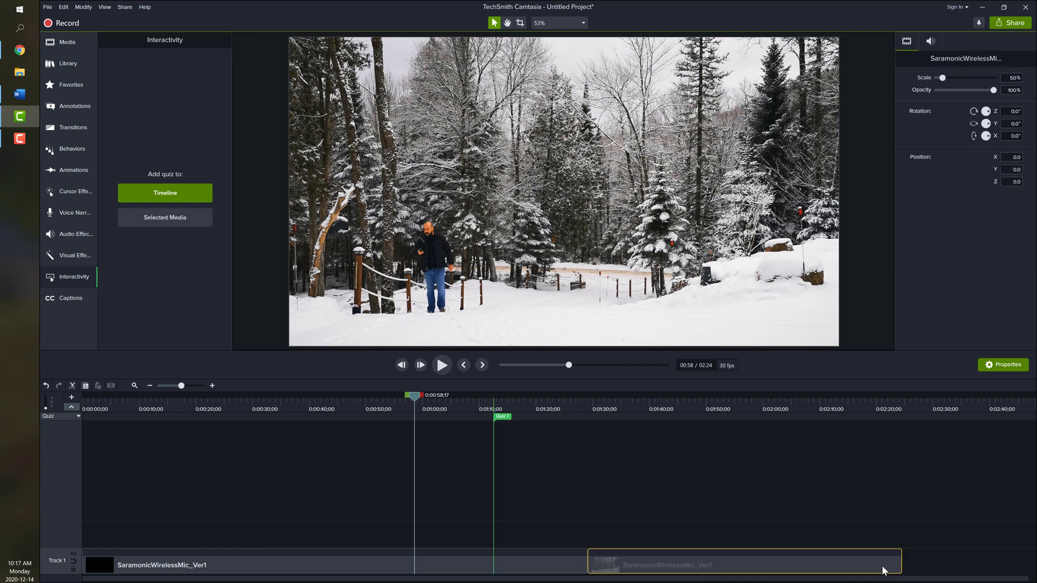
{"action": "left_click", "coordinate": [899, 395]}
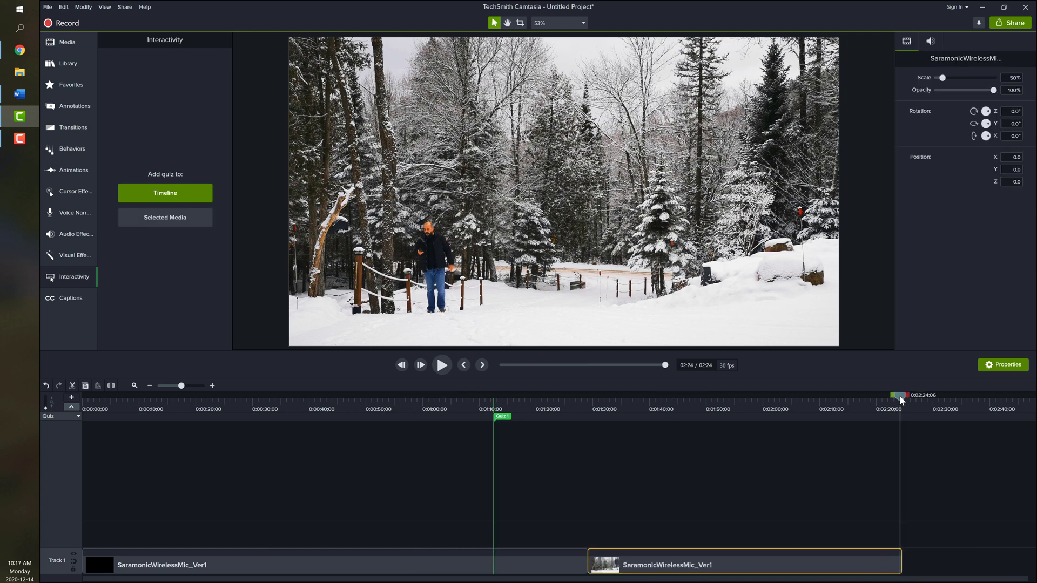
{"action": "left_click_drag", "start_coordinate": [899, 396], "coordinate": [901, 395]}
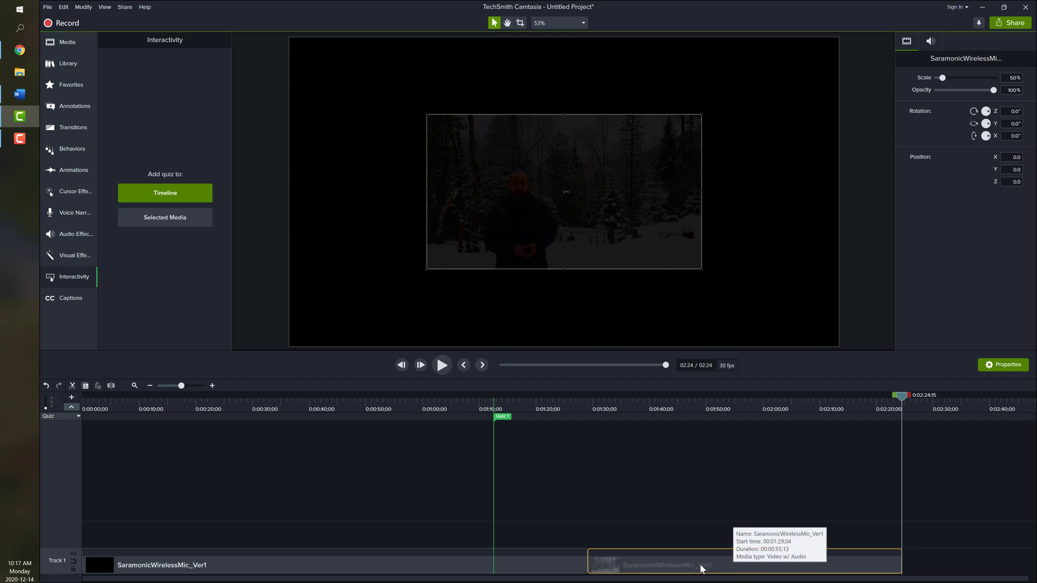
{"action": "left_click", "coordinate": [409, 567]}
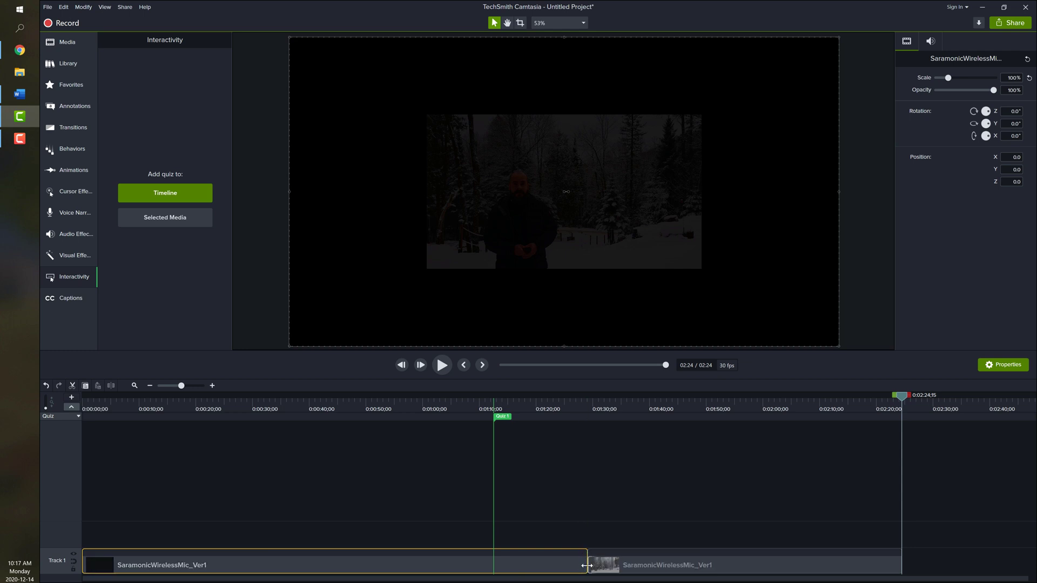
{"action": "left_click", "coordinate": [856, 563]}
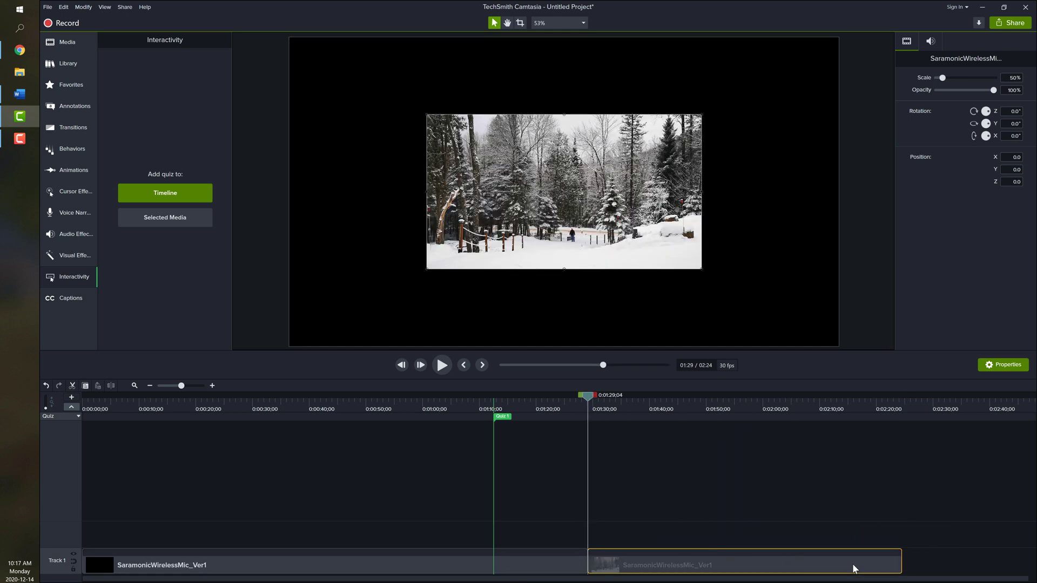
{"action": "left_click_drag", "start_coordinate": [851, 568], "coordinate": [815, 546]}
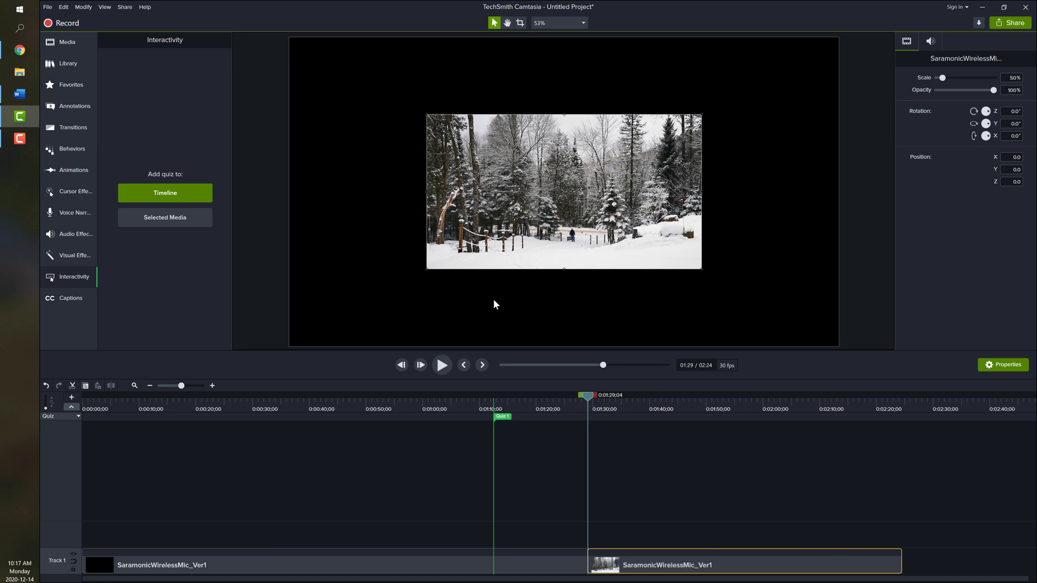
{"action": "left_click", "coordinate": [162, 213]}
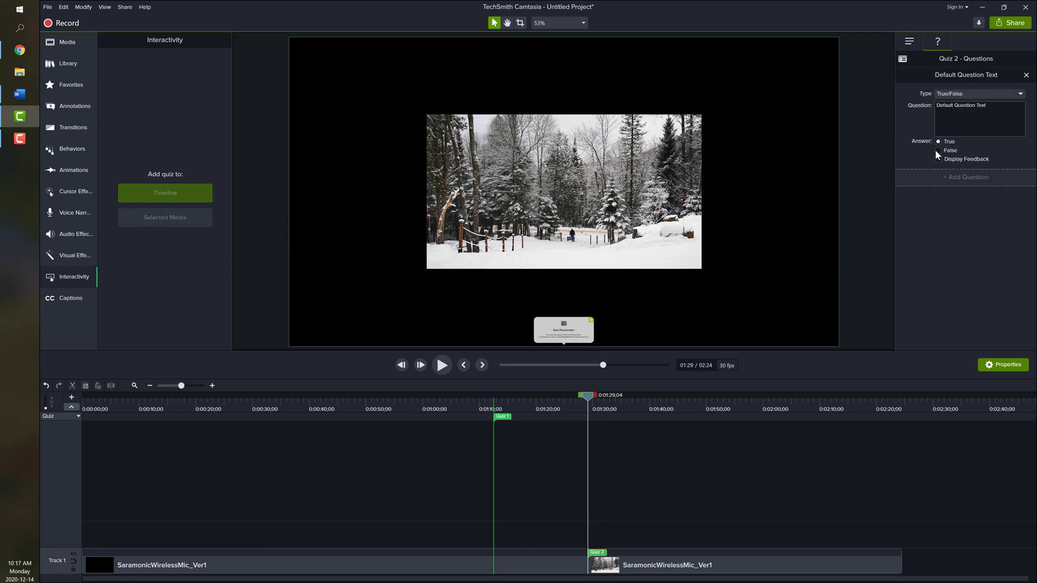
Step: Set the second clip's quiz question to "The maximum range for your Saramonic wireless mic system is 75 feet."
{"action": "left_click", "coordinate": [999, 107]}
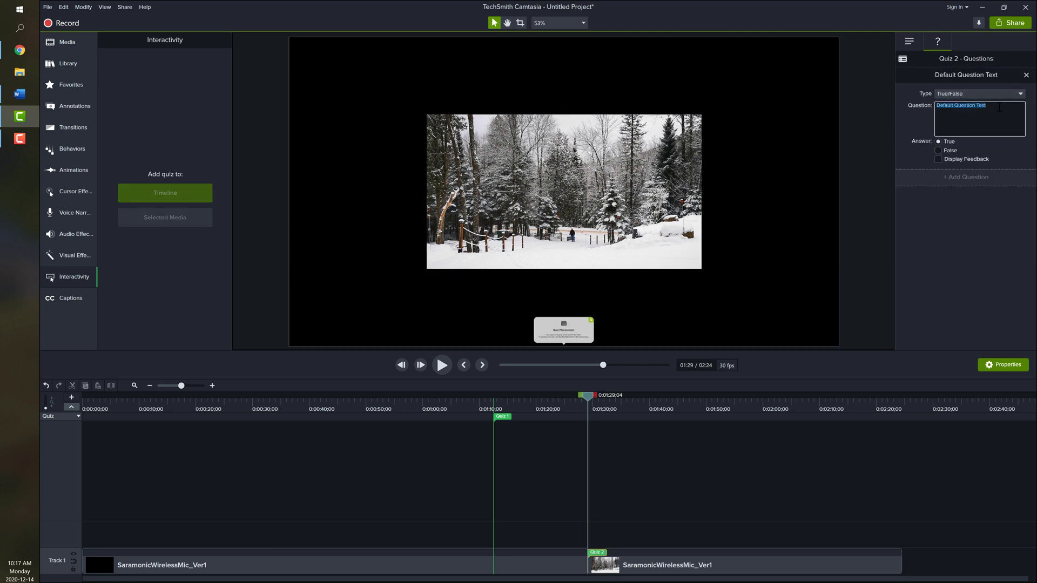
{"action": "type", "text": "The maximum rage for your Saramonic wireless mic system is 75 feet."}
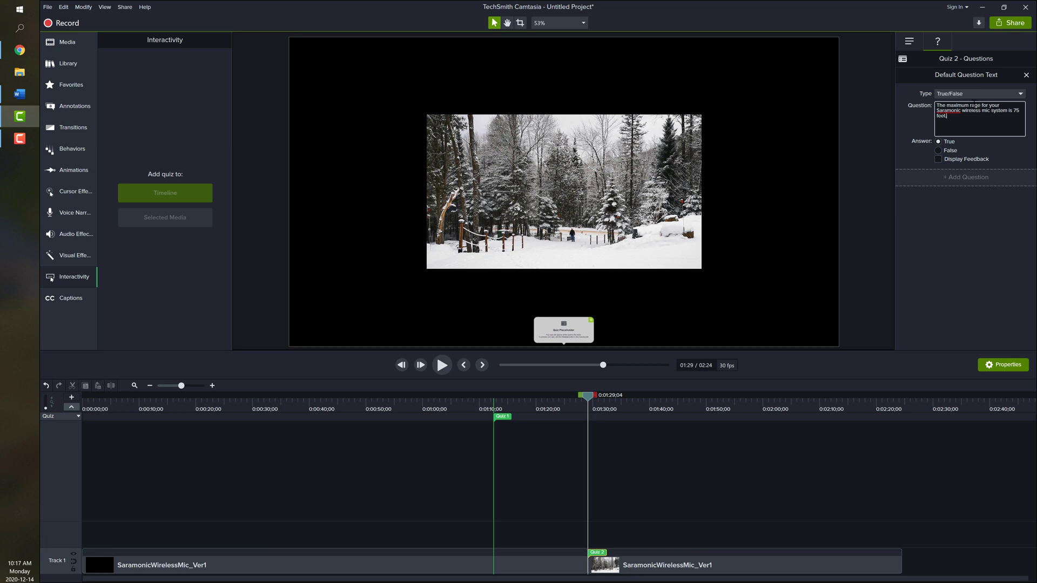
{"action": "type", "text": "n"}
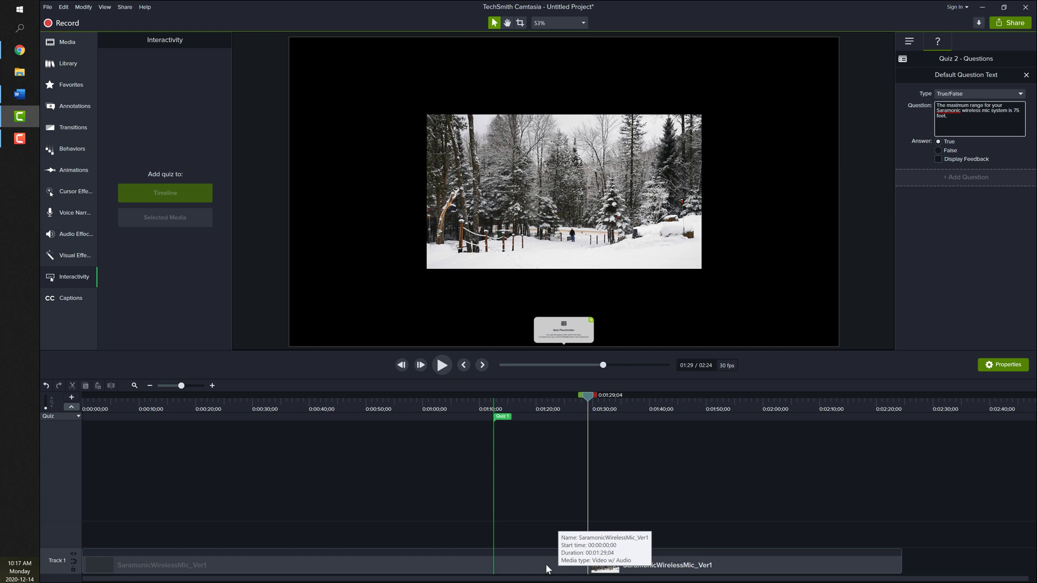
{"action": "left_click", "coordinate": [546, 564]}
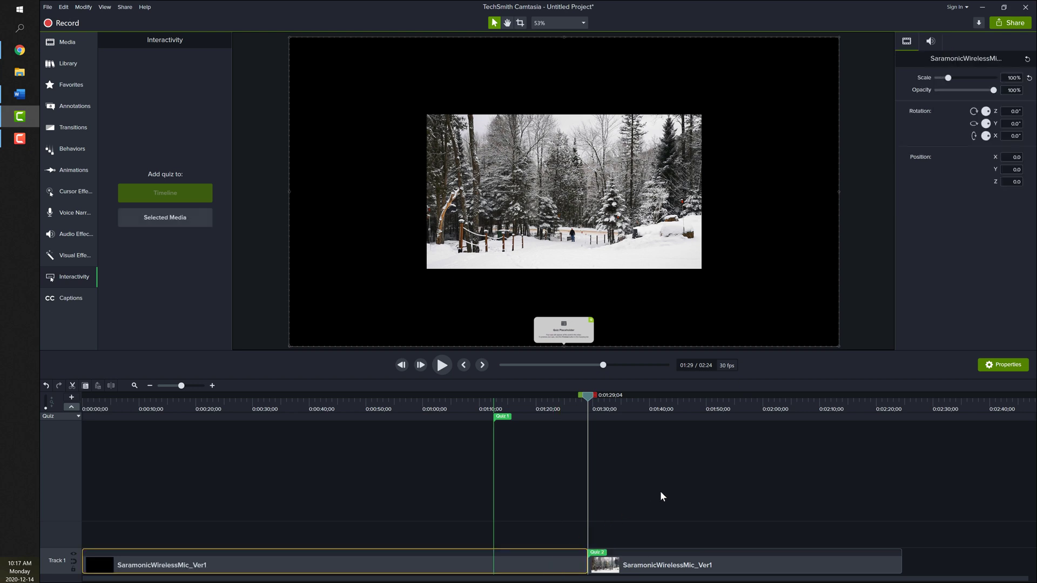
{"action": "left_click", "coordinate": [597, 553]}
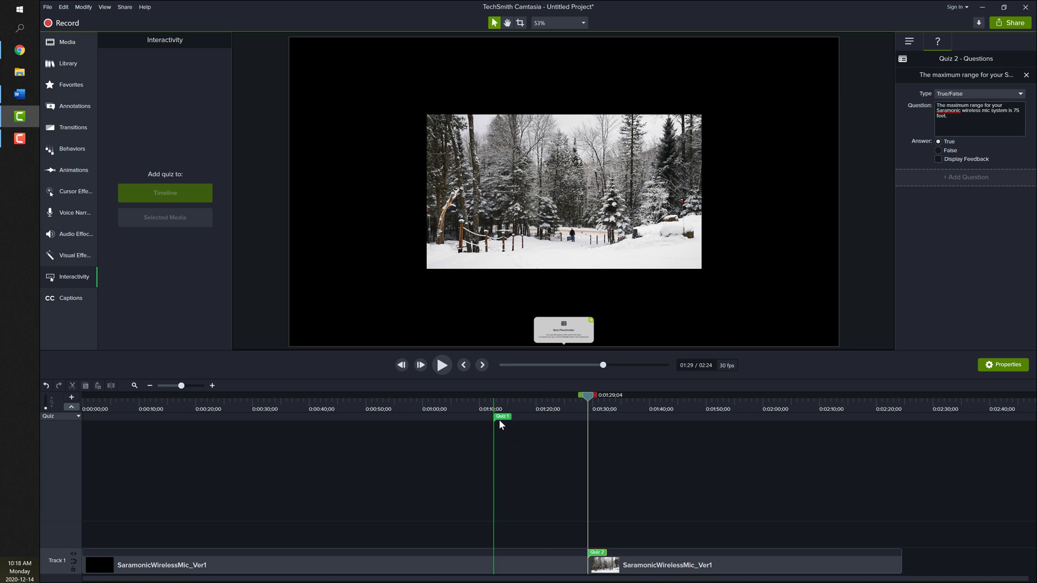
Step: Move the Quiz 1 marker earlier on the timeline to about 0:01:05, independently of the first clip
{"action": "mouse_move", "coordinate": [499, 418]}
{"action": "left_mouse_down"}
{"action": "mouse_move", "coordinate": [840, 423]}
{"action": "mouse_move", "coordinate": [456, 453]}
{"action": "left_mouse_up"}
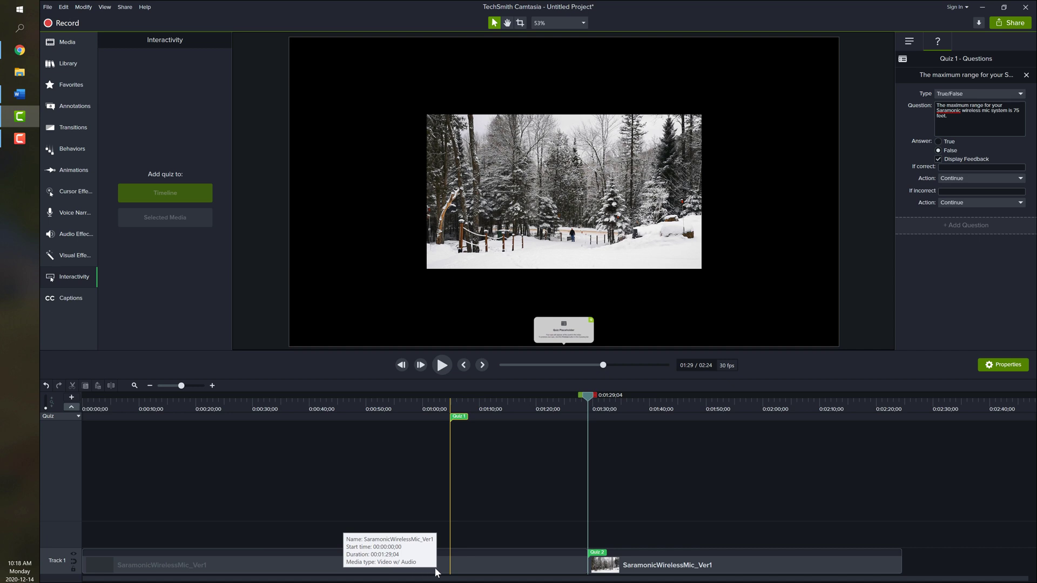
{"action": "left_click", "coordinate": [472, 568]}
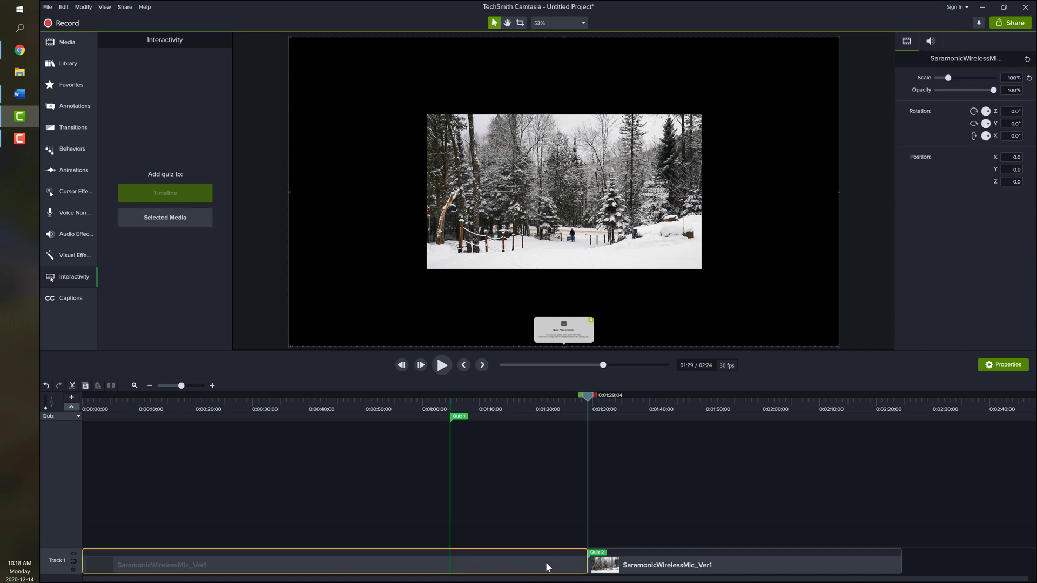
{"action": "left_click_drag", "start_coordinate": [545, 562], "coordinate": [592, 526]}
{"action": "left_click_drag", "start_coordinate": [669, 527], "coordinate": [411, 577]}
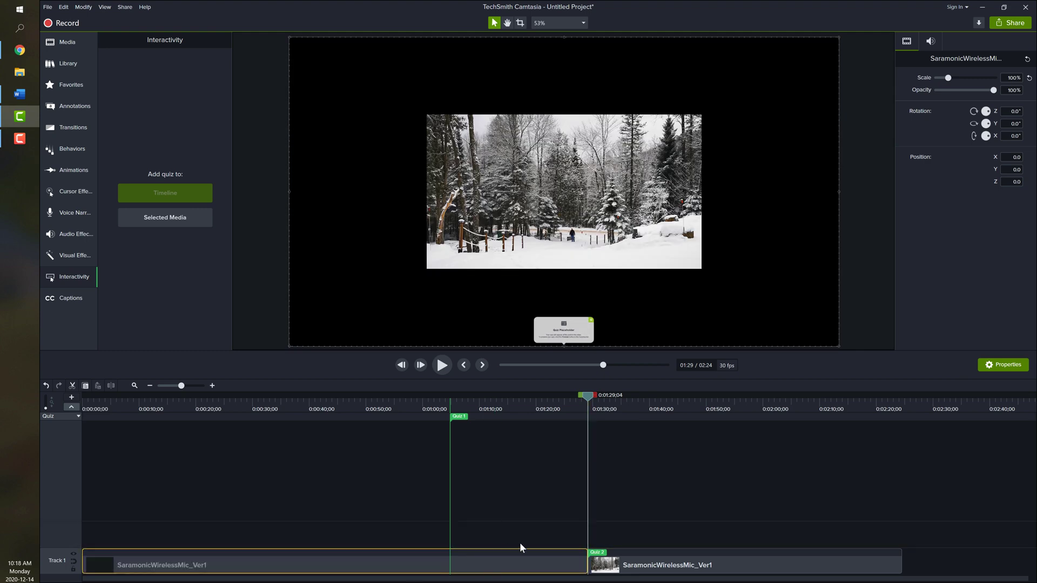
Step: Move the second clip with its quiz up to Track 2 and return it to Track 1 directly after the first clip
{"action": "left_click", "coordinate": [673, 565]}
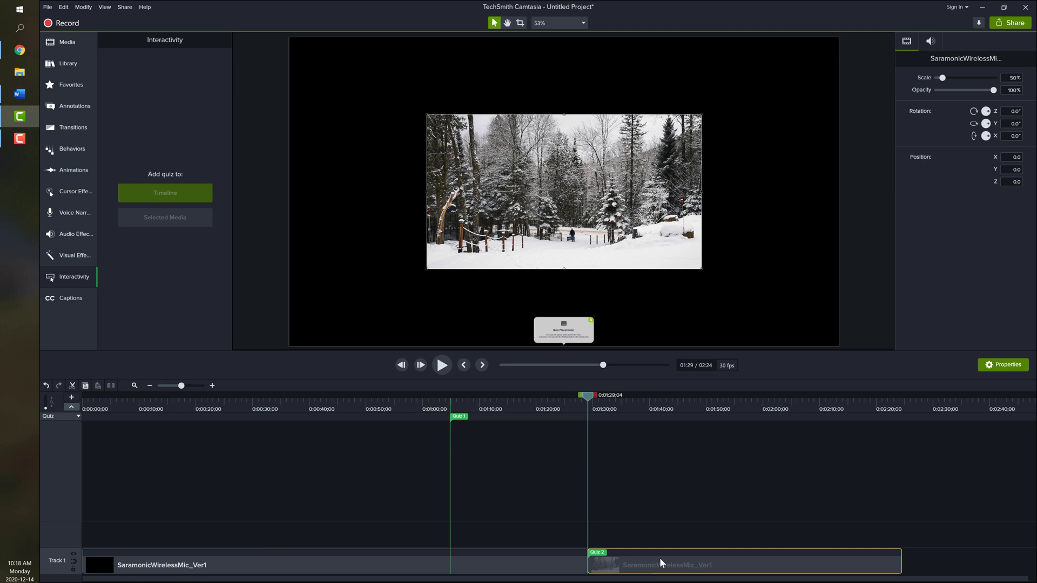
{"action": "left_click_drag", "start_coordinate": [660, 558], "coordinate": [599, 540]}
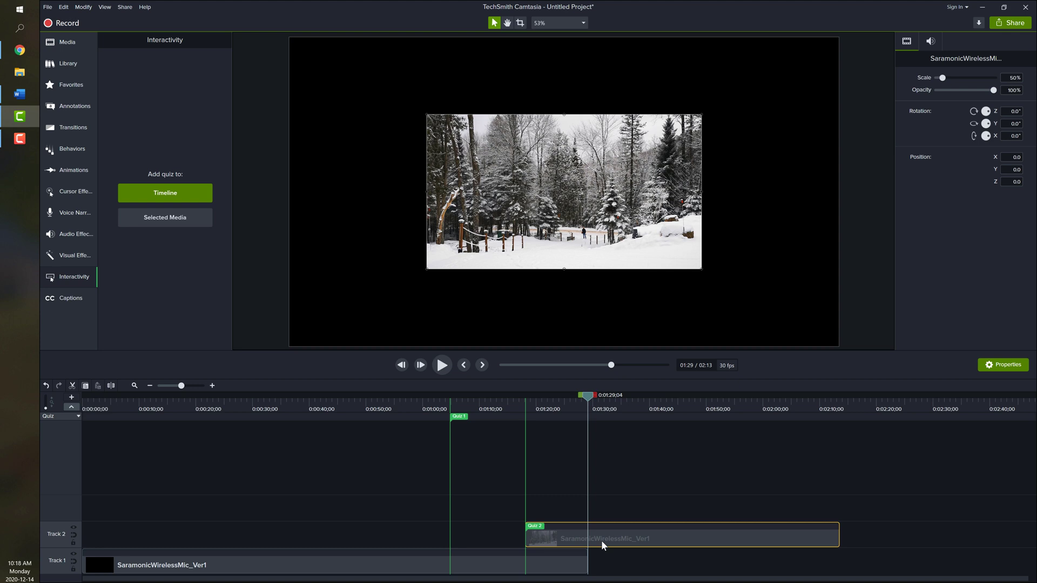
{"action": "left_click_drag", "start_coordinate": [620, 537], "coordinate": [622, 536]}
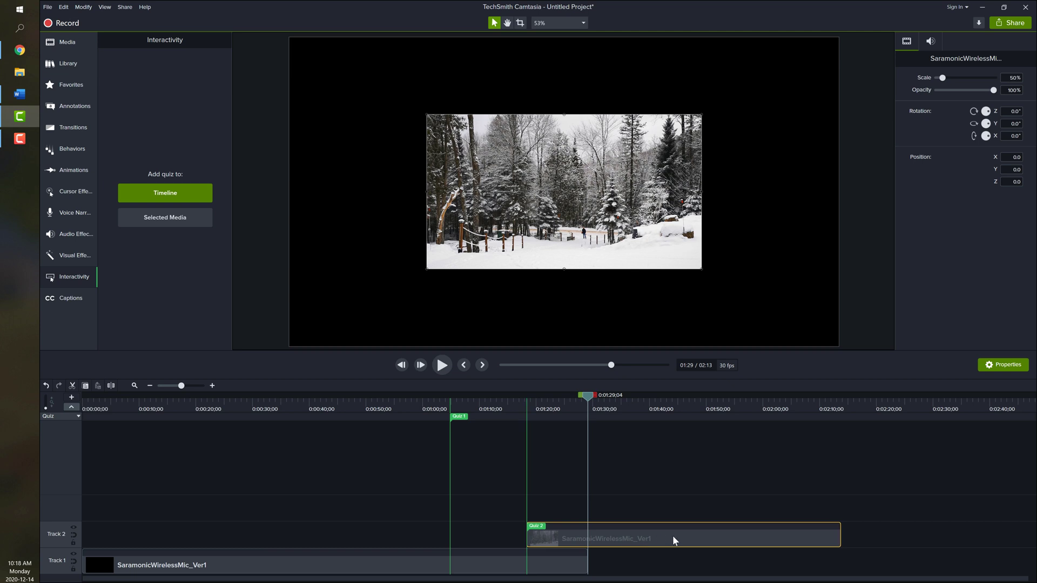
{"action": "left_click_drag", "start_coordinate": [685, 536], "coordinate": [673, 576]}
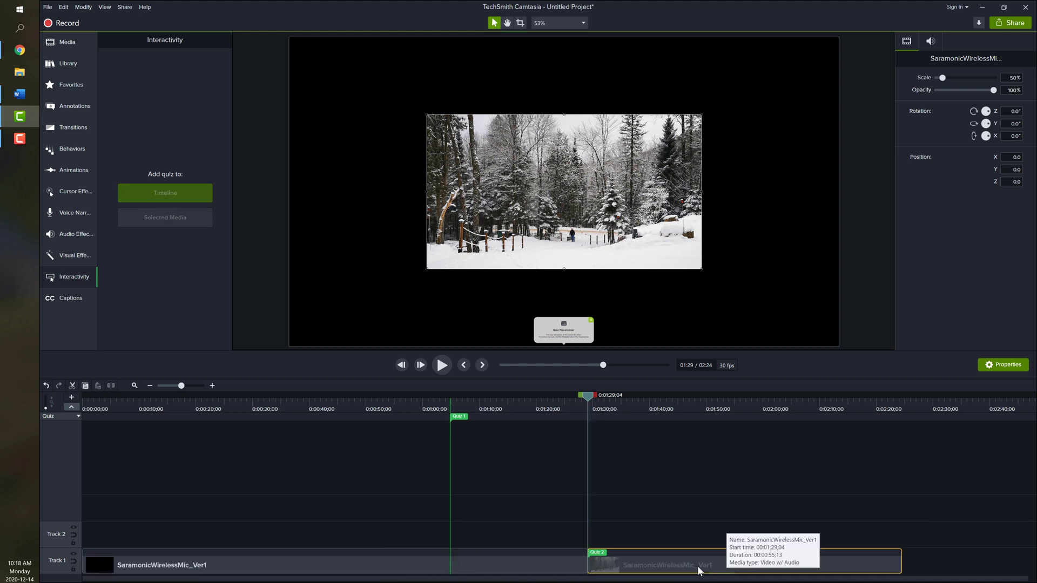
Step: Place the second clip on Track 2, shift the first clip to start near 0:00:20, and start the second clip where the first ends
{"action": "left_click_drag", "start_coordinate": [698, 569], "coordinate": [653, 541]}
{"action": "left_click_drag", "start_coordinate": [597, 565], "coordinate": [696, 563]}
{"action": "left_click_drag", "start_coordinate": [644, 534], "coordinate": [860, 534]}
Step: Check the options of the second clip's quiz and return to its questions
{"action": "left_click", "coordinate": [711, 527]}
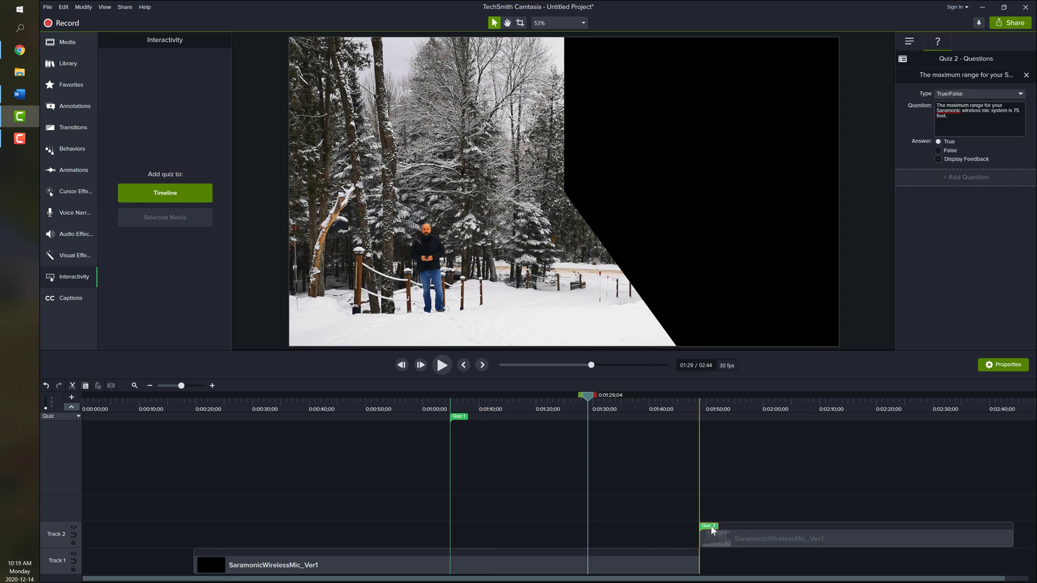
{"action": "left_click", "coordinate": [910, 42]}
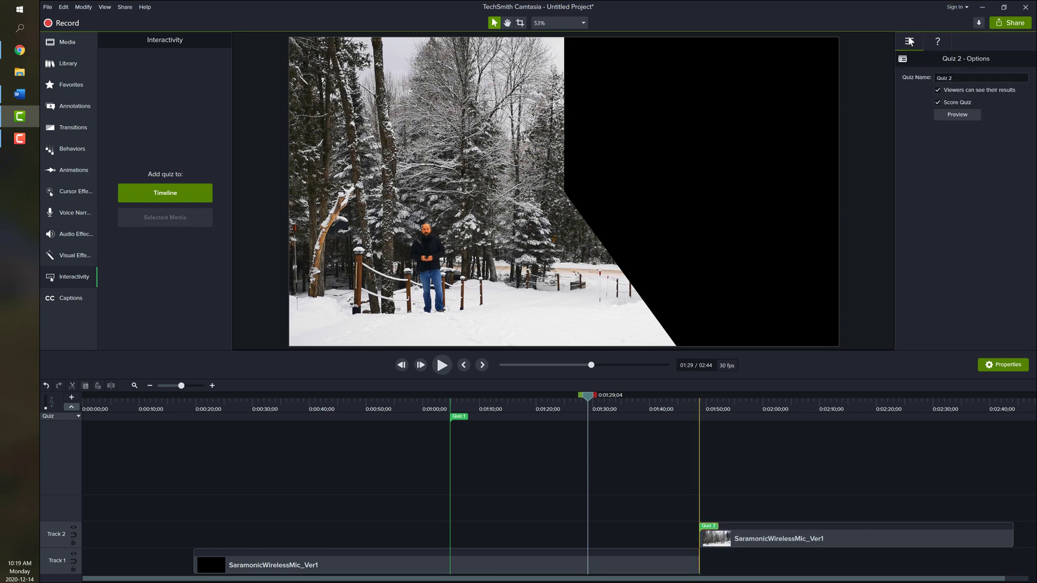
{"action": "left_click", "coordinate": [941, 42]}
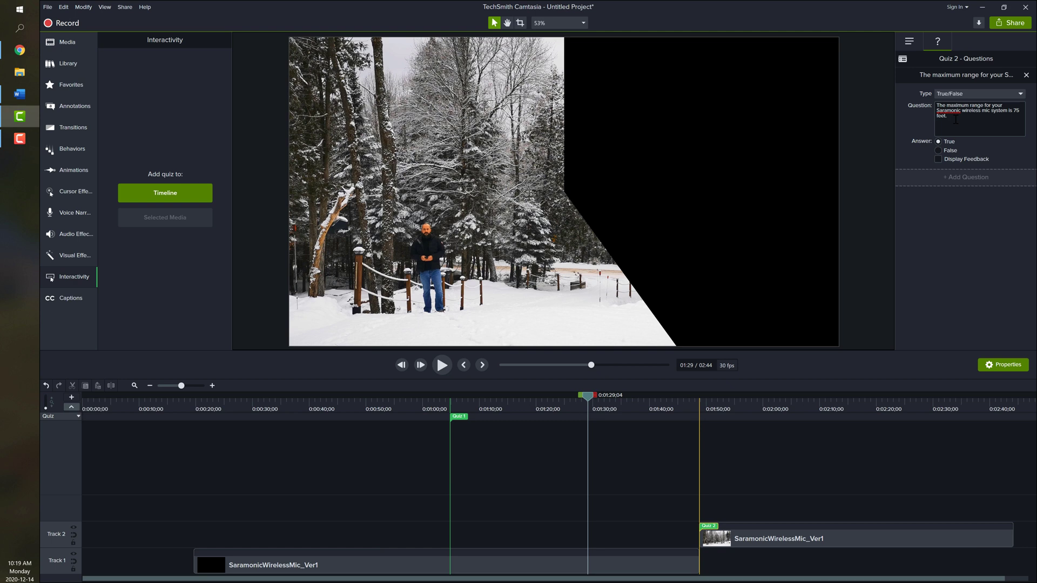
Step: Delete the Quiz 2 marker from the start of the second clip on Track 2
{"action": "left_click", "coordinate": [788, 537]}
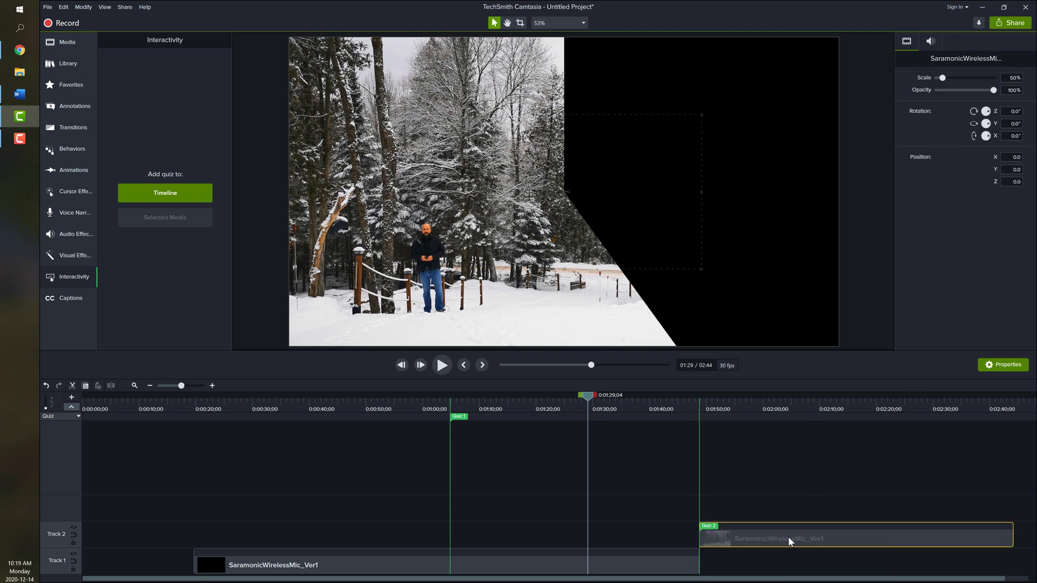
{"action": "mouse_move", "coordinate": [730, 539]}
{"action": "left_mouse_down"}
{"action": "mouse_move", "coordinate": [716, 543]}
{"action": "mouse_move", "coordinate": [743, 540]}
{"action": "mouse_move", "coordinate": [729, 541]}
{"action": "left_mouse_up"}
{"action": "left_click", "coordinate": [714, 528]}
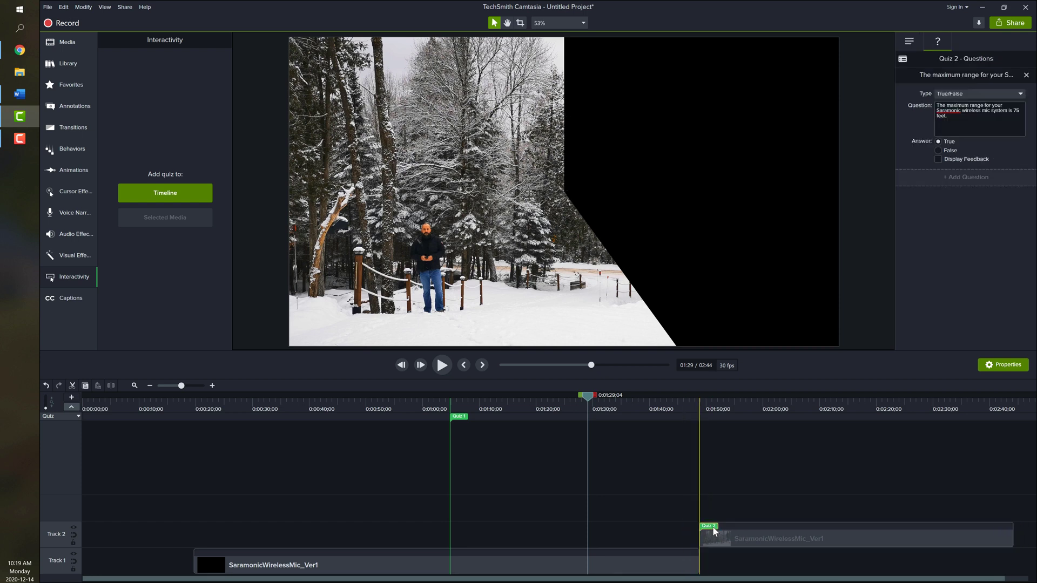
{"action": "right_click", "coordinate": [713, 534]}
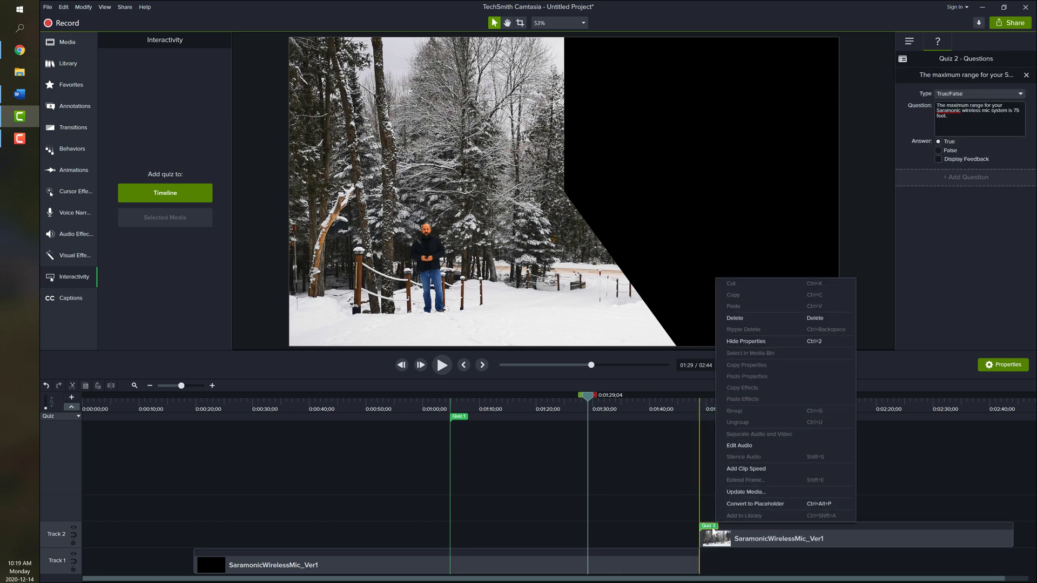
{"action": "right_click", "coordinate": [713, 528]}
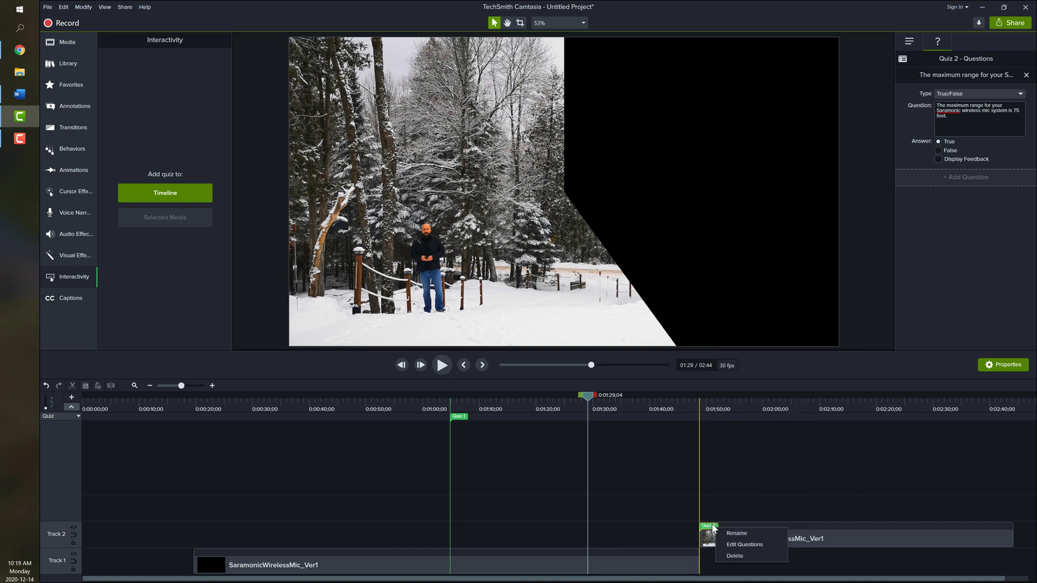
{"action": "left_click", "coordinate": [730, 558]}
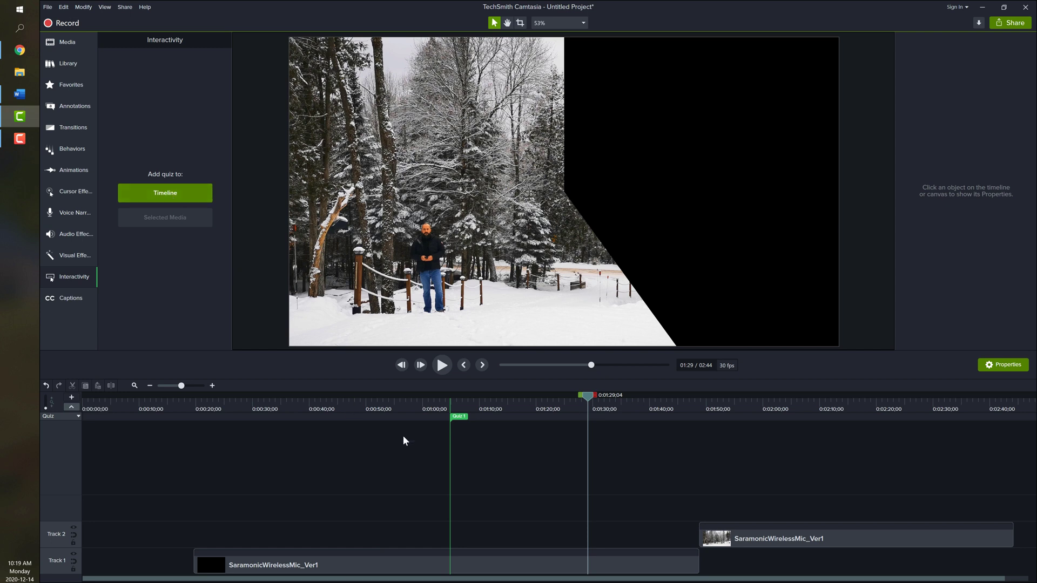
Step: Move the Quiz 1 marker to about 0:01:13 and shift the second clip on Track 2 to start near 0:01:35
{"action": "left_click", "coordinate": [458, 417]}
{"action": "left_click_drag", "start_coordinate": [458, 420], "coordinate": [505, 427]}
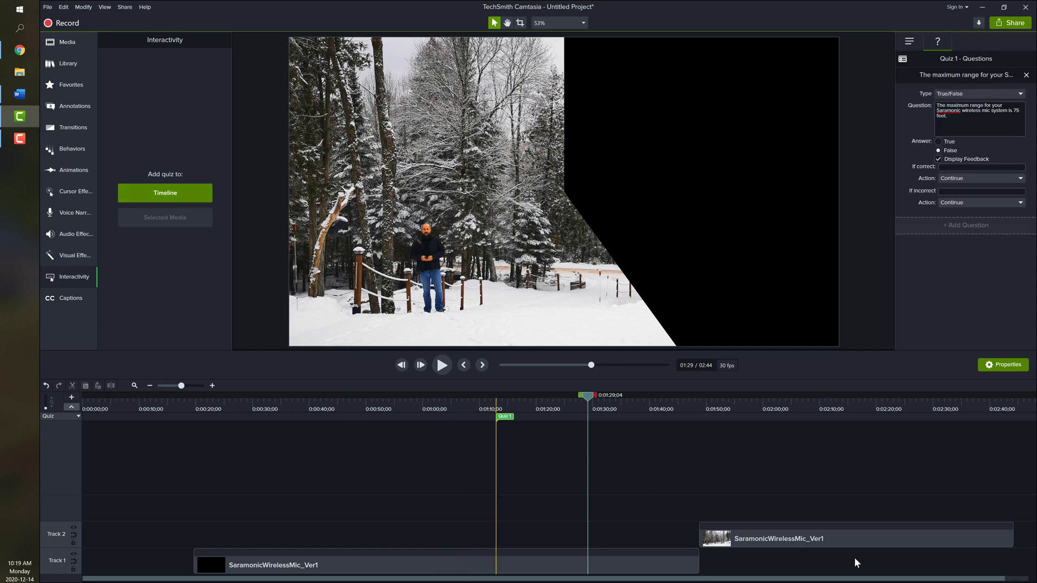
{"action": "left_click_drag", "start_coordinate": [827, 537], "coordinate": [736, 536]}
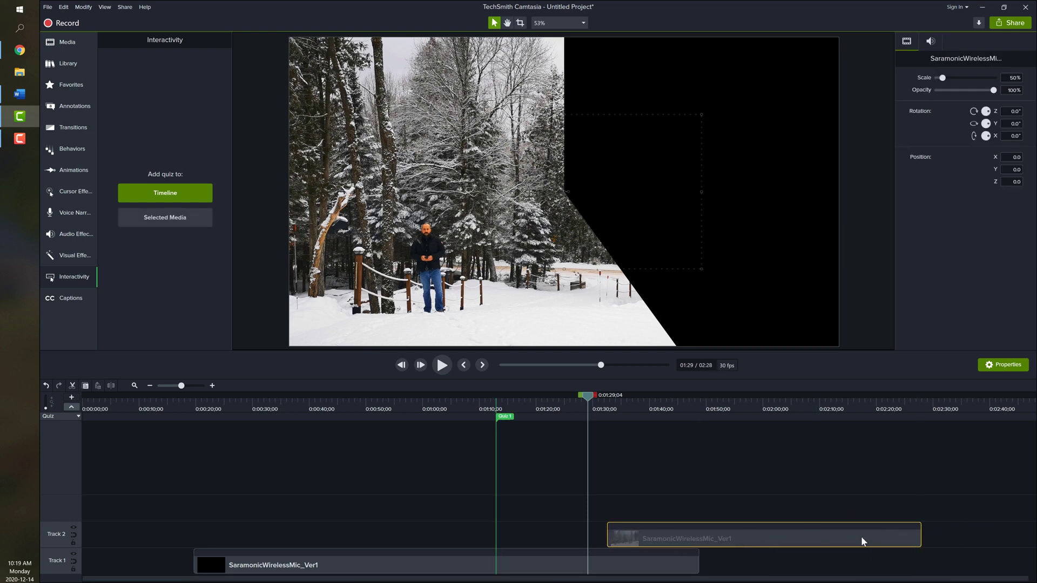
{"action": "mouse_move", "coordinate": [861, 537]}
{"action": "left_mouse_down"}
{"action": "mouse_move", "coordinate": [848, 537]}
{"action": "mouse_move", "coordinate": [867, 540]}
{"action": "mouse_move", "coordinate": [857, 545]}
{"action": "left_mouse_up"}
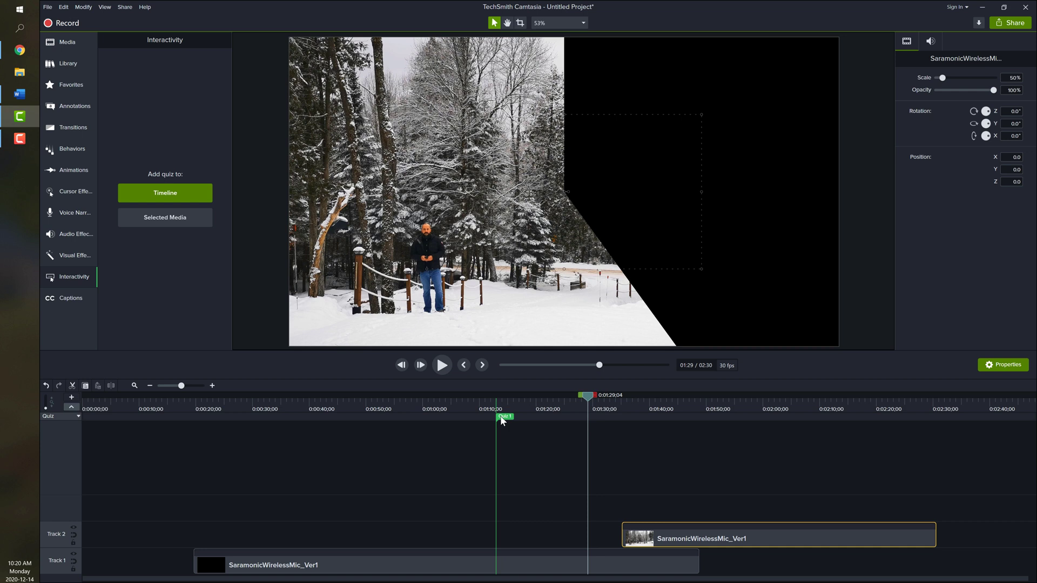
Step: Move the Quiz 1 marker to about 0:02:06 on the timeline and place the playhead at about 0:00:56
{"action": "left_click_drag", "start_coordinate": [501, 420], "coordinate": [798, 448]}
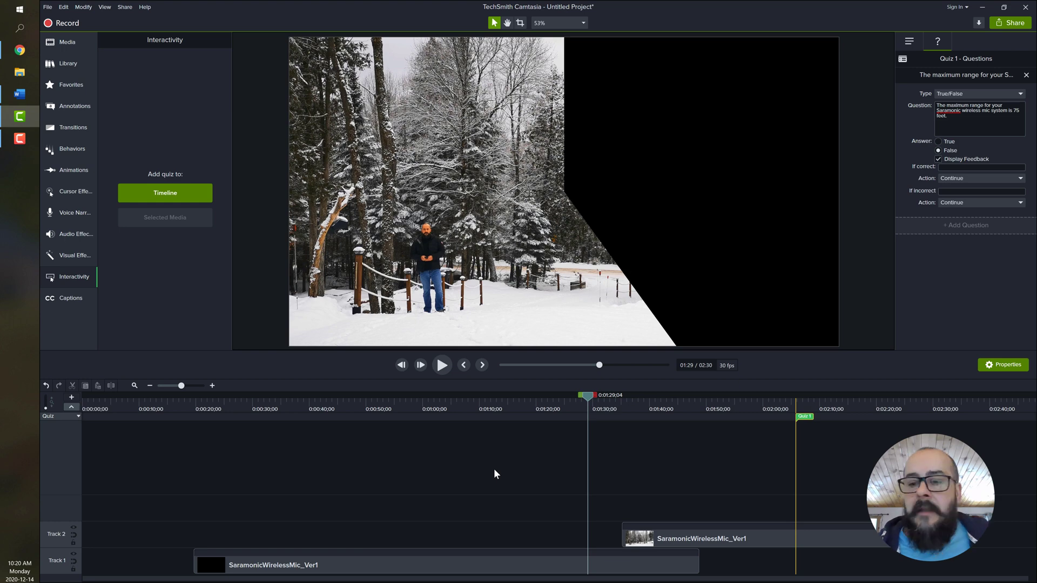
{"action": "left_click", "coordinate": [402, 397]}
{"action": "left_click", "coordinate": [403, 395]}
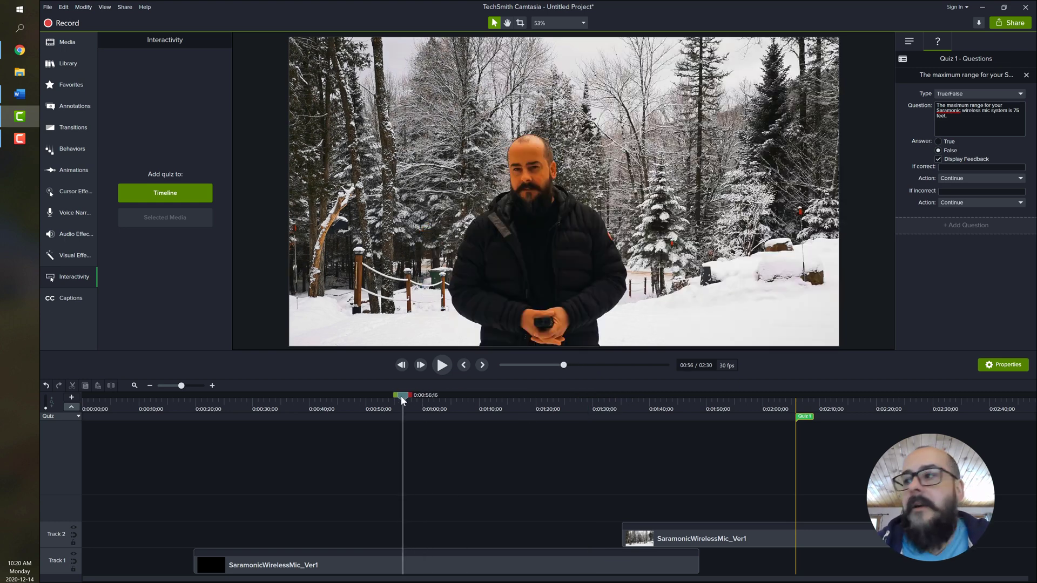